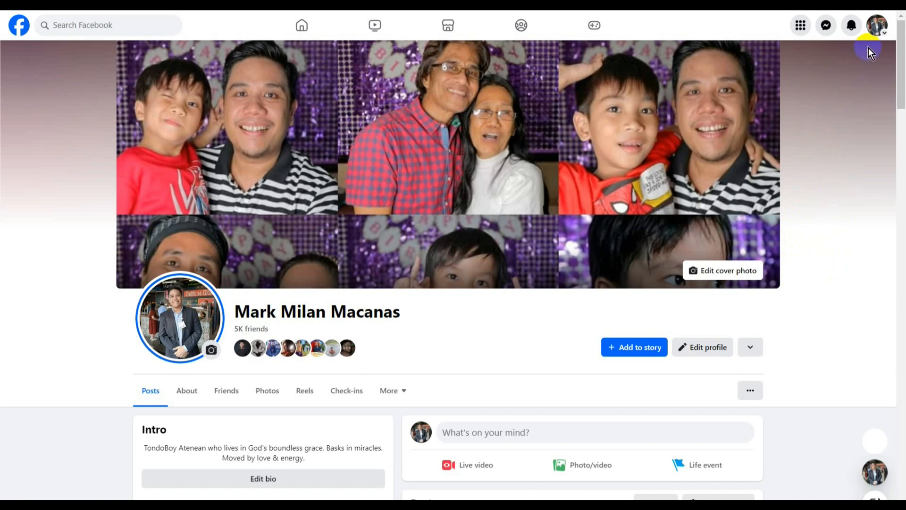
Step: Bring up the account menu from the profile picture at the top right
left_click(878, 34)
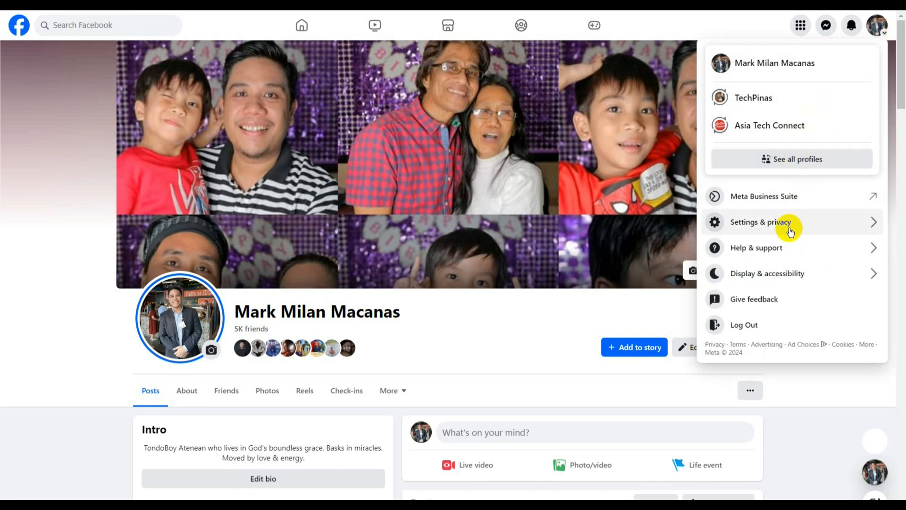
Step: Reach Meta's Accounts Center via Settings & privacy > Settings > Password and security
left_click(814, 223)
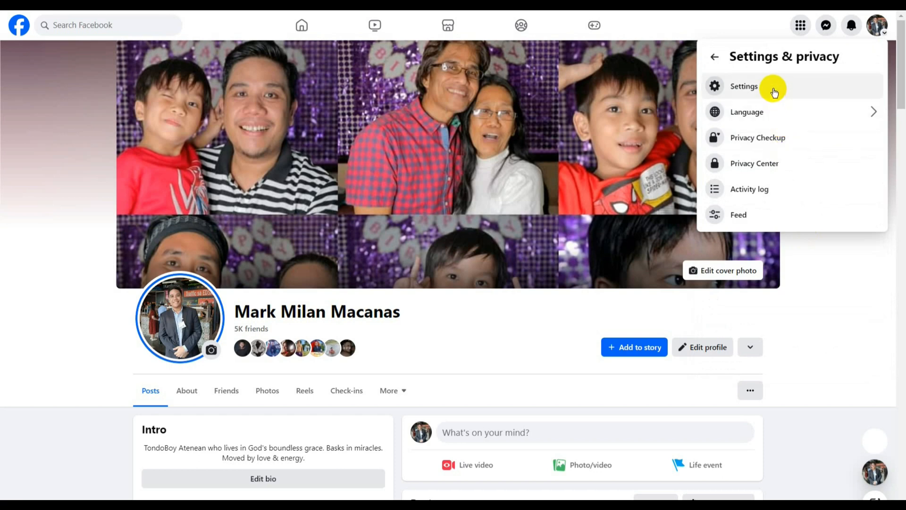
left_click(790, 90)
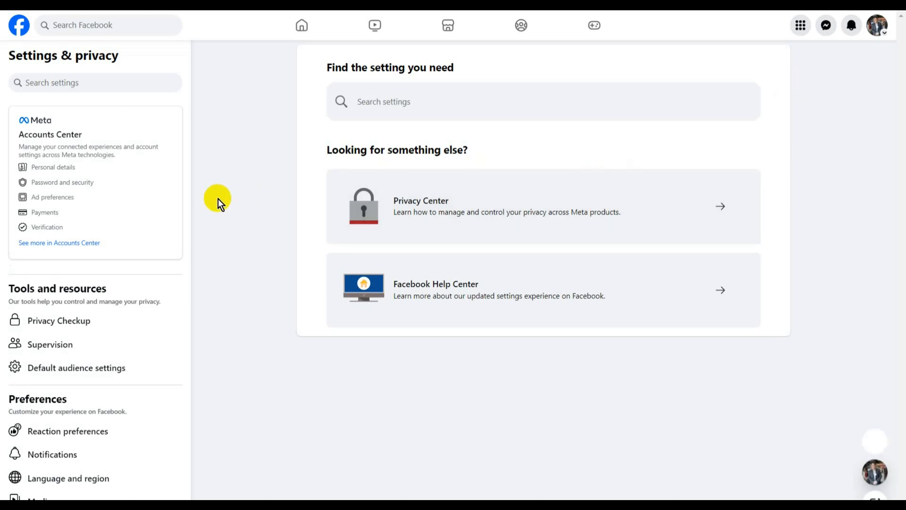
left_click(70, 185)
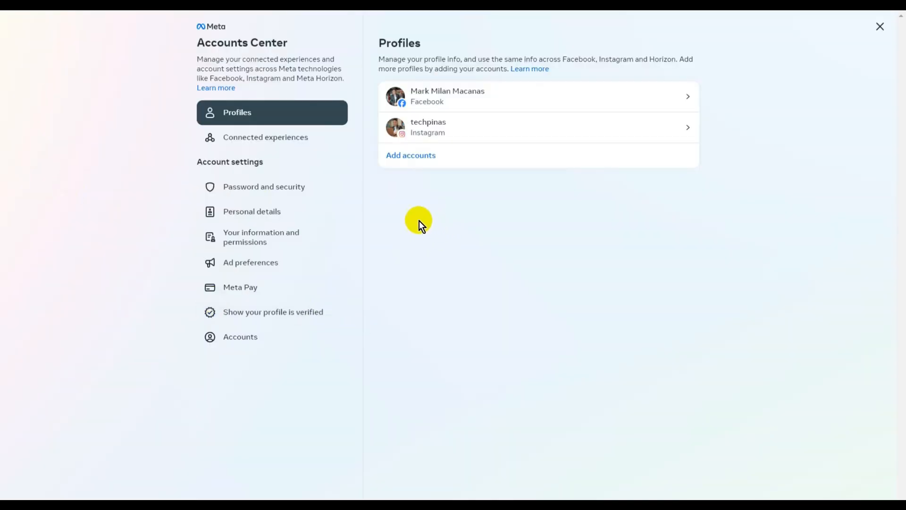
Step: Show the Facebook account's login activity via Password and security > Where you're logged in
left_click(324, 192)
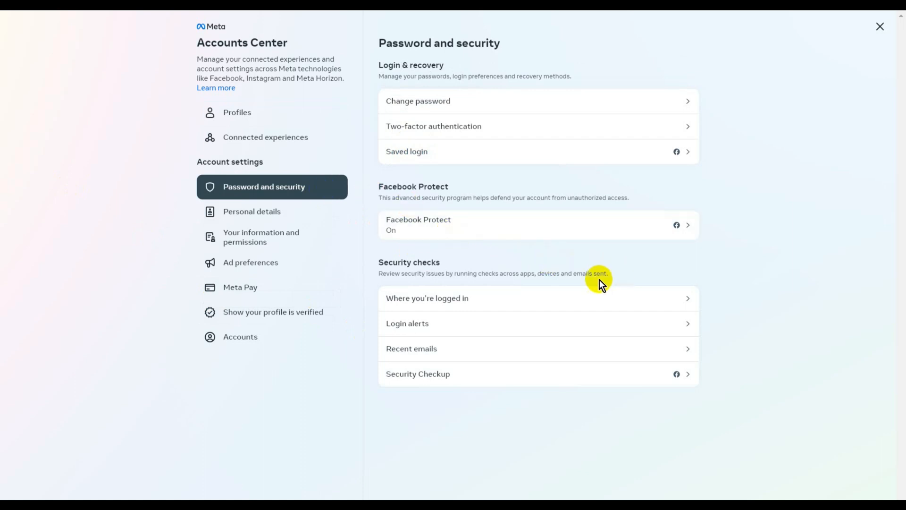
left_click(544, 302)
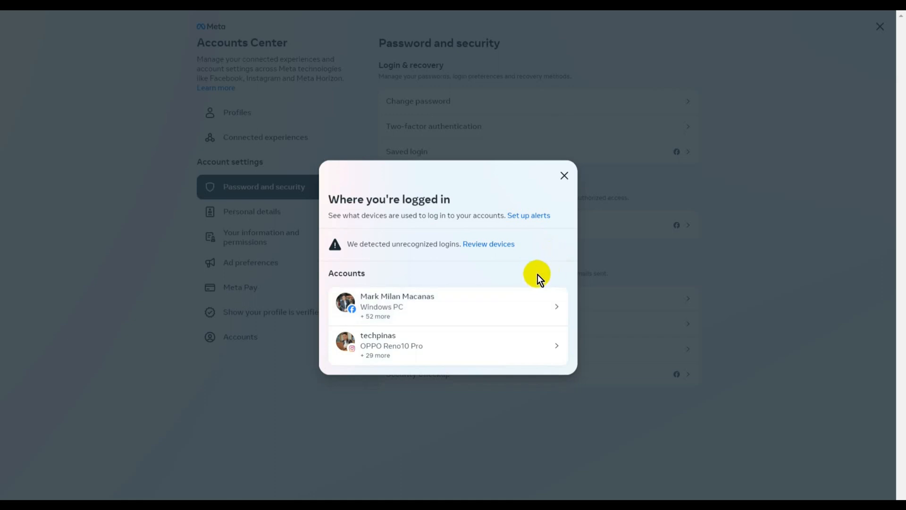
left_click(459, 308)
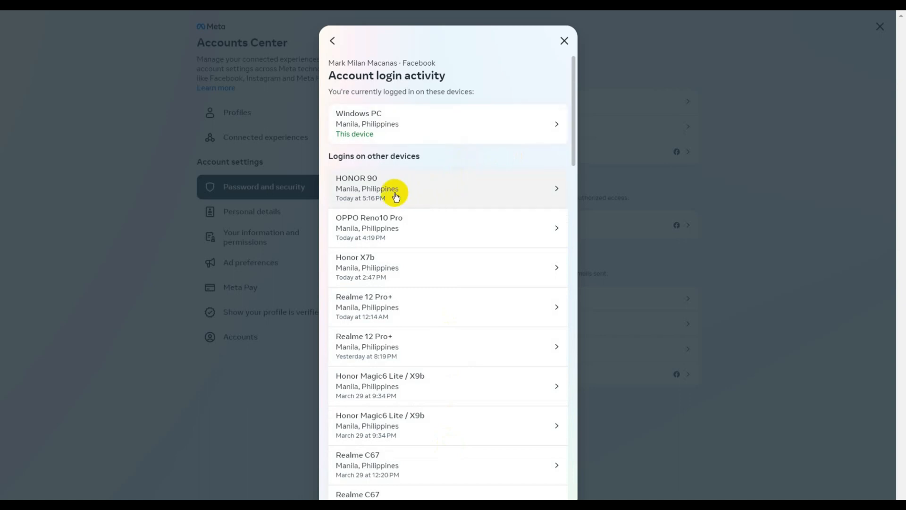
Step: Select the HONOR 90 entry under Logins on other devices to view its session details
left_click(473, 193)
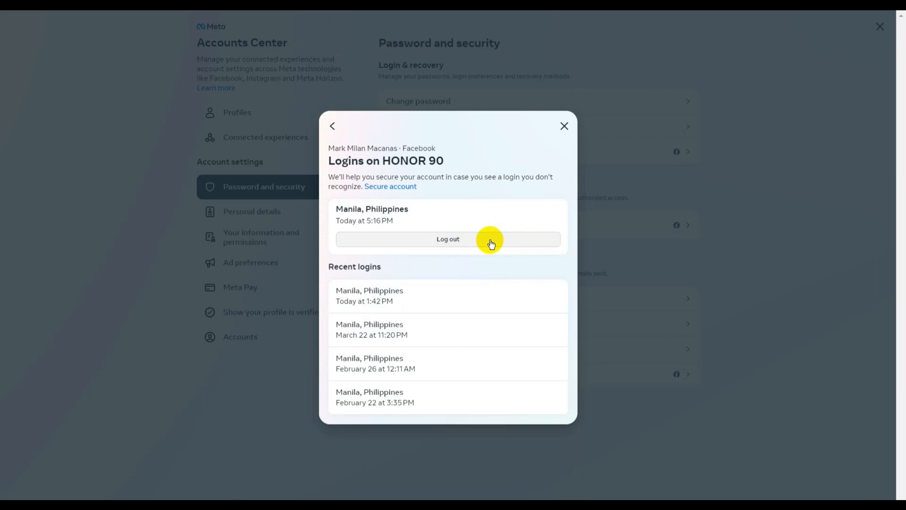
Step: Log out the HONOR 90 session, confirm in the Are you sure? dialog, and return to the device list
left_click(492, 244)
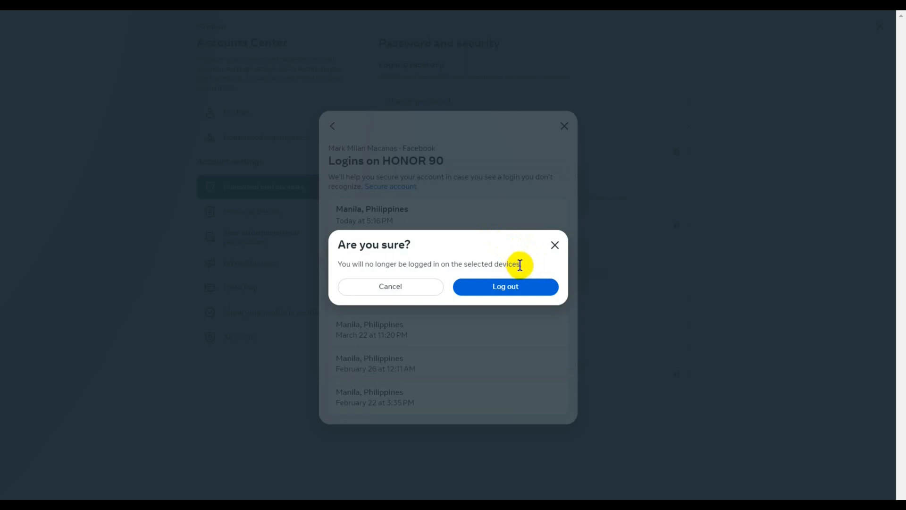
left_click(541, 291)
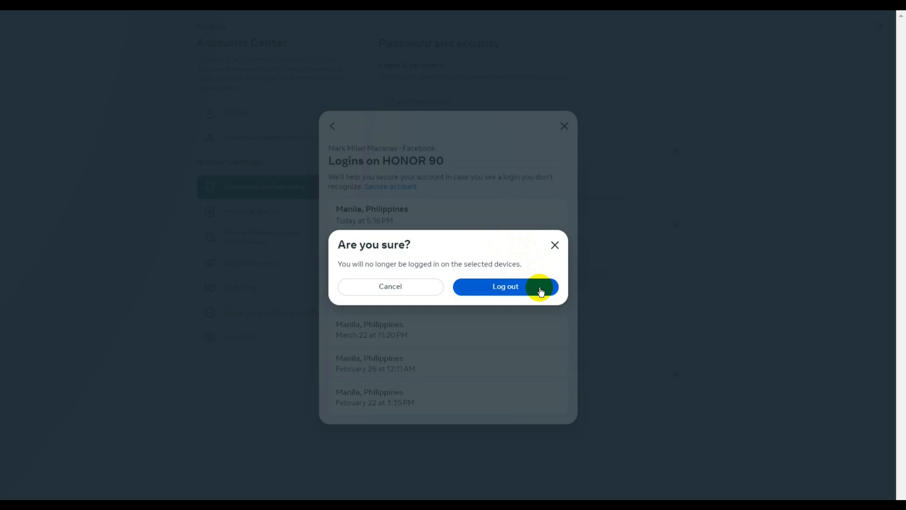
left_click(540, 290)
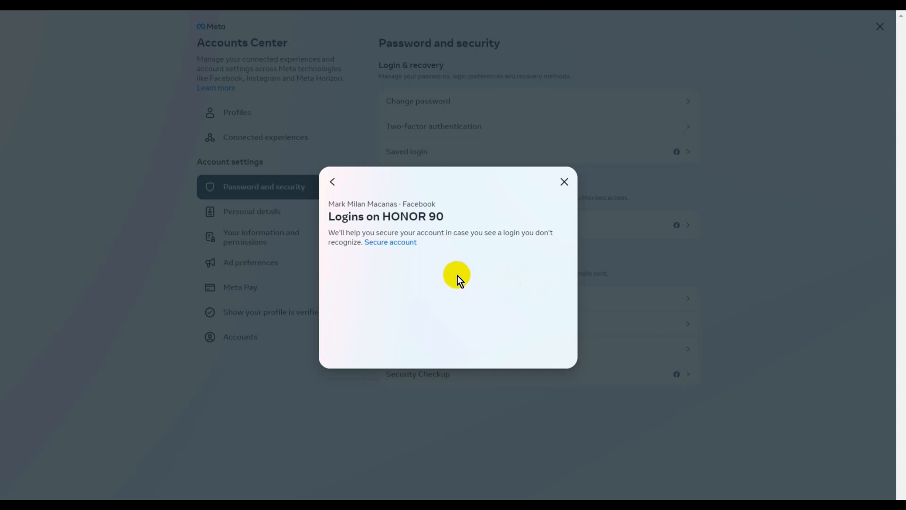
left_click(332, 182)
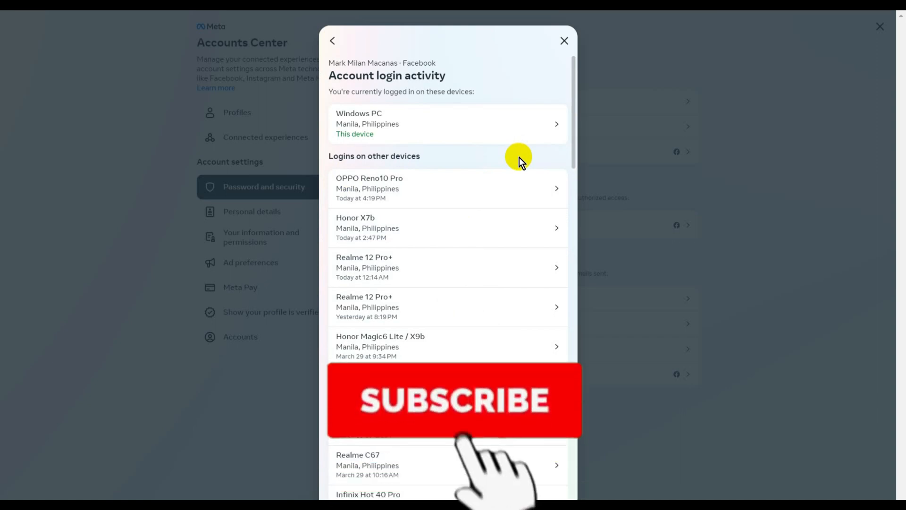
Step: Verify HONOR 90 is gone from Account login activity and close the dialog
left_click(332, 40)
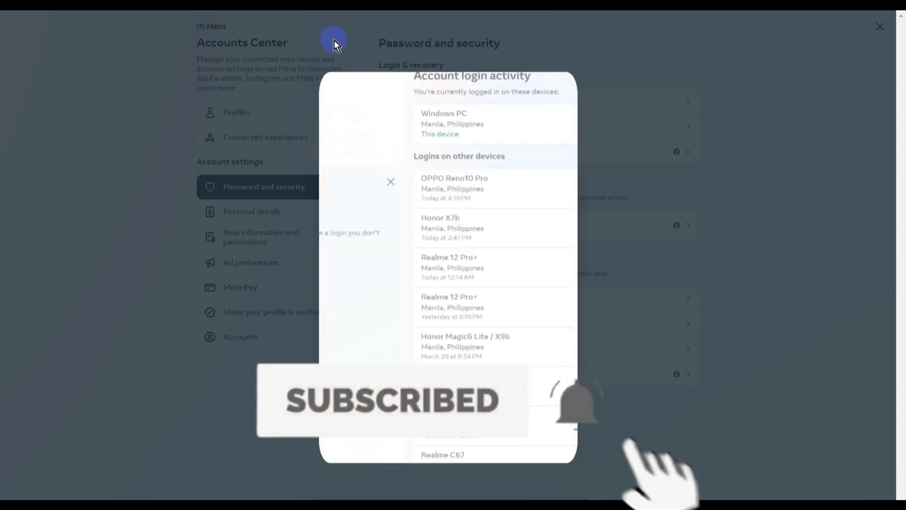
left_click(565, 182)
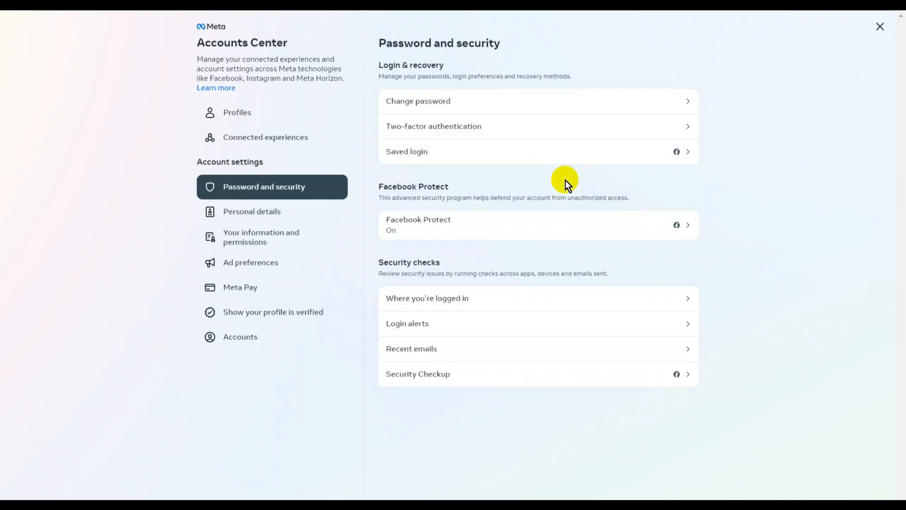